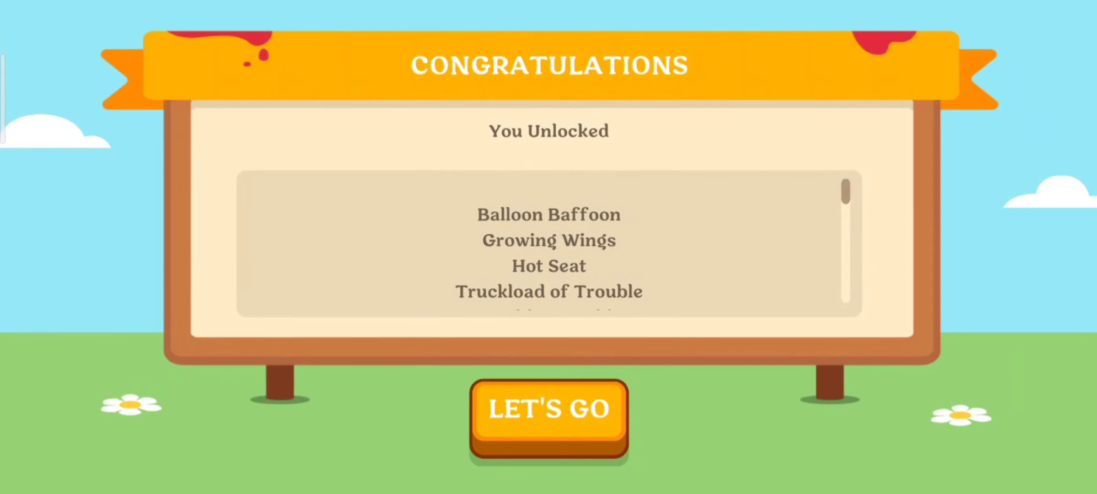
click(549, 416)
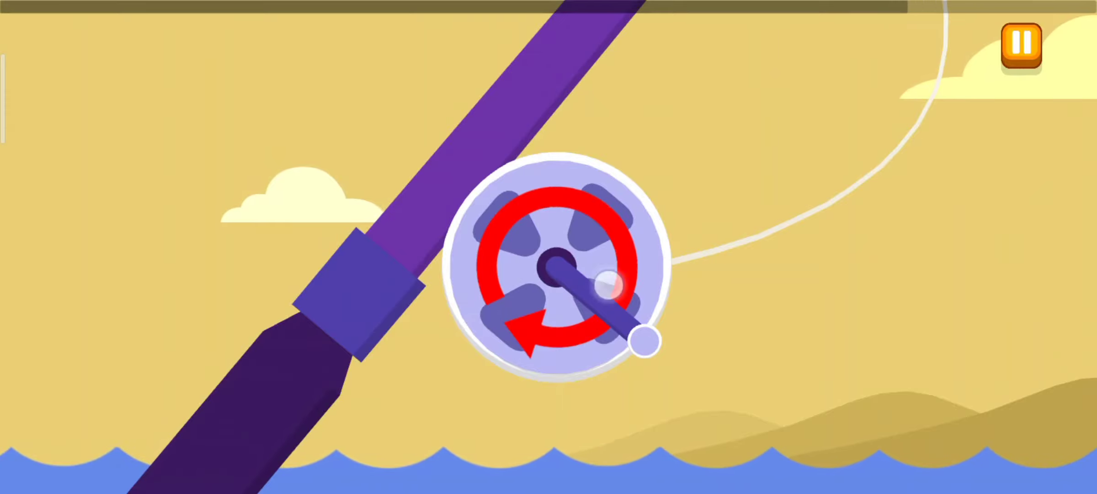
Claim Pillock, then play the fishing-reel, ladder and red-balloon pump minigames.
mouse_move(608, 284)
mouse_down()
mouse_move(522, 311)
mouse_move(558, 201)
mouse_move(447, 256)
mouse_move(520, 321)
mouse_move(657, 282)
mouse_move(441, 282)
mouse_move(471, 264)
mouse_up()
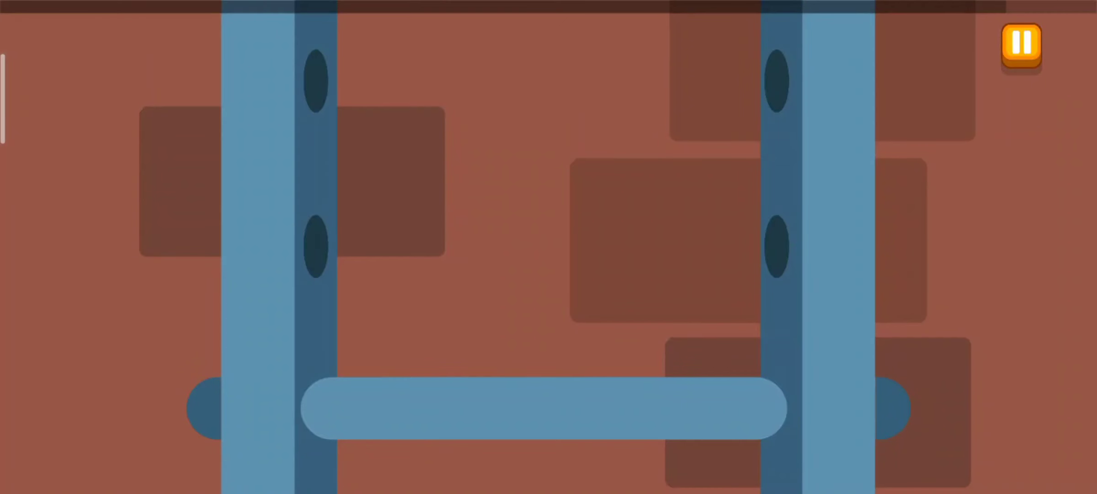
drag(315, 246, 753, 272)
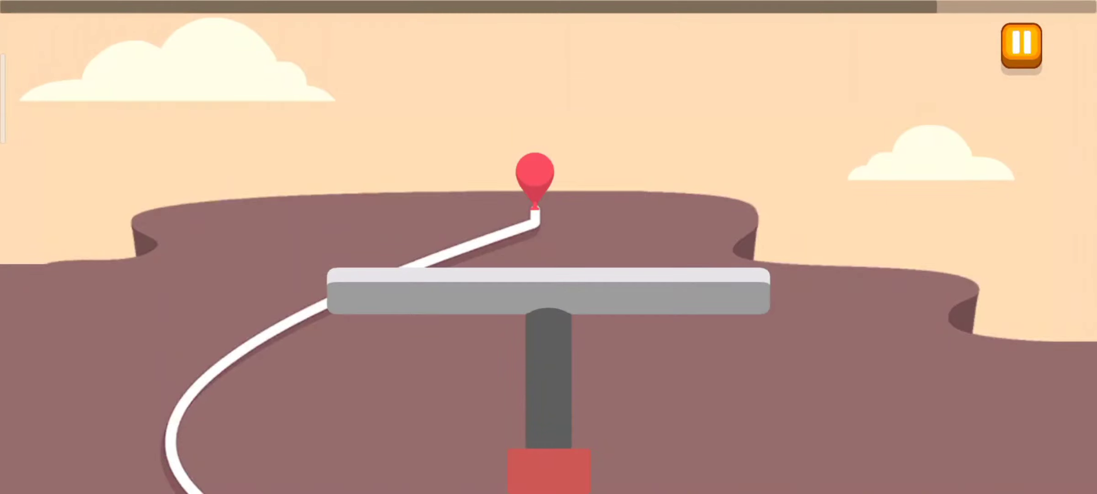
mouse_move(552, 484)
mouse_down()
mouse_move(551, 332)
mouse_move(536, 489)
mouse_move(593, 282)
mouse_move(542, 489)
mouse_up()
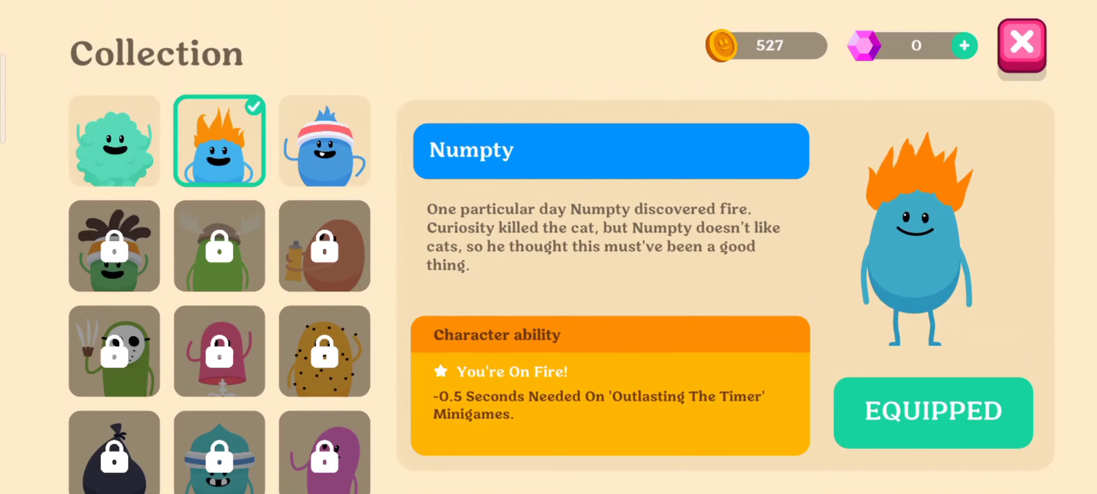
Select the Loopy tile, equip Loopy, and close the Collection.
click(324, 141)
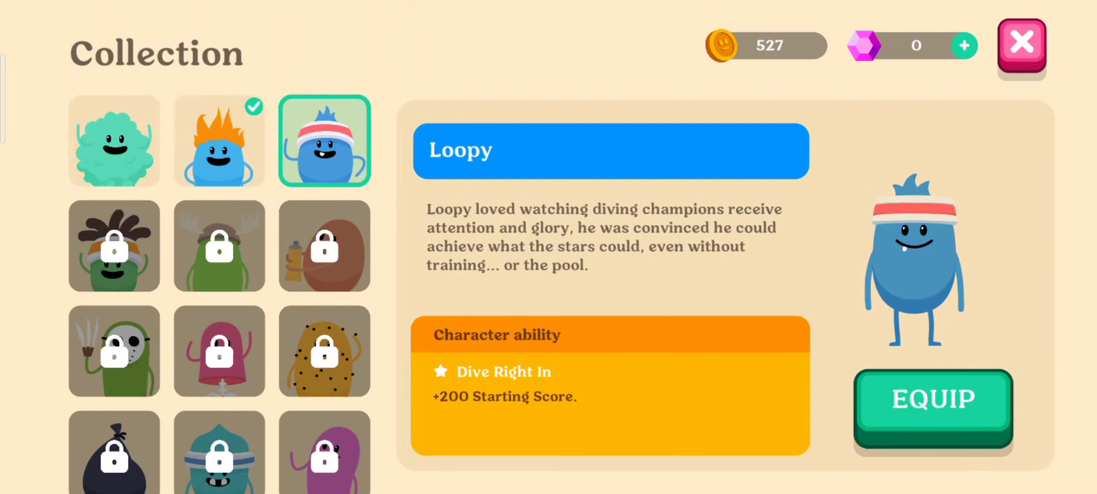
click(933, 400)
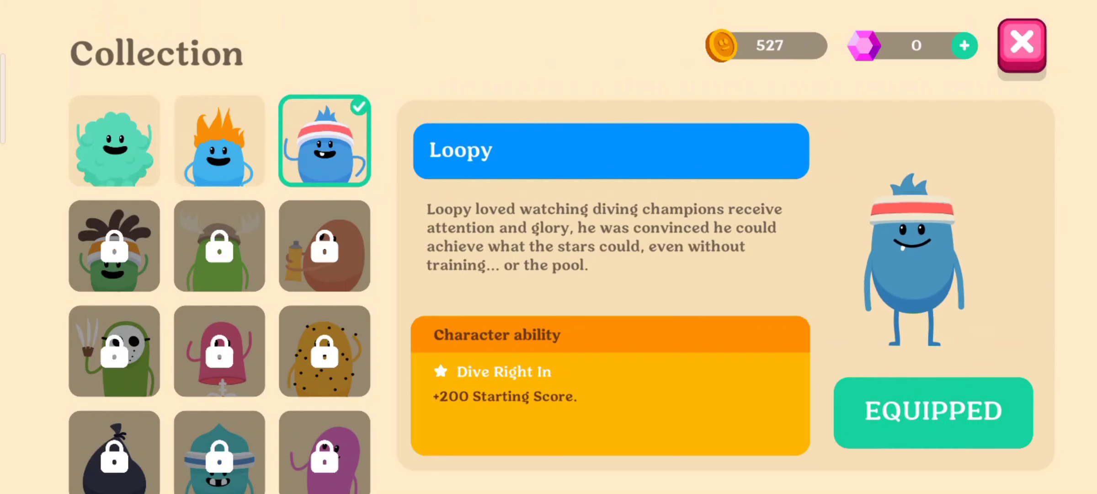
click(1022, 44)
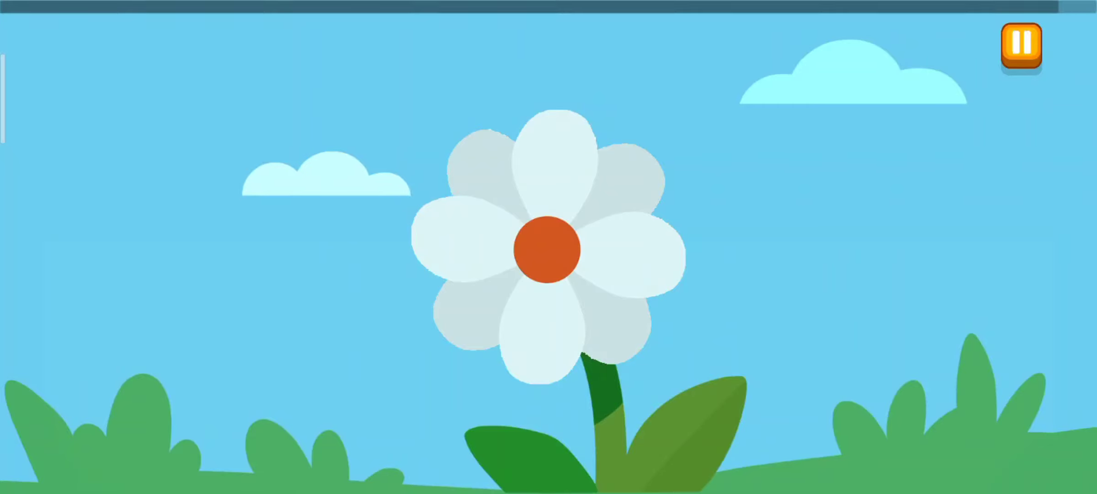
Paint the flower yellow, reel in the line, and pump the red balloon with Loopy.
drag(475, 272, 524, 272)
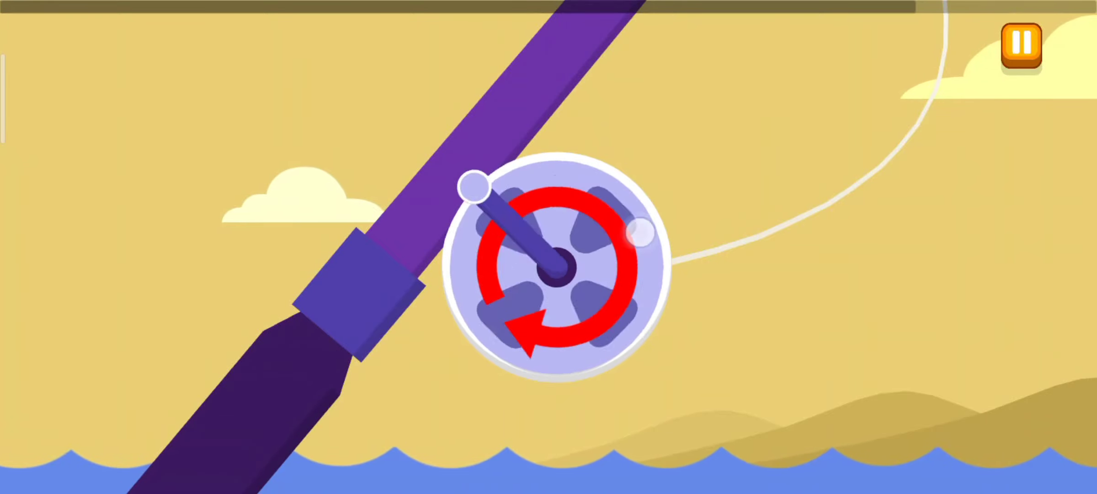
drag(613, 200, 634, 192)
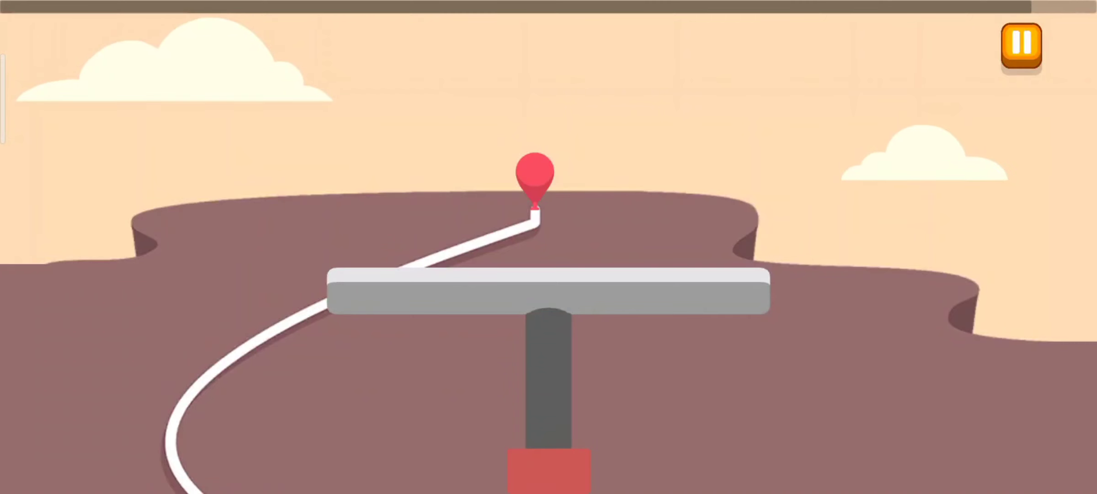
mouse_move(563, 411)
mouse_down()
mouse_move(565, 489)
mouse_move(549, 359)
mouse_up()
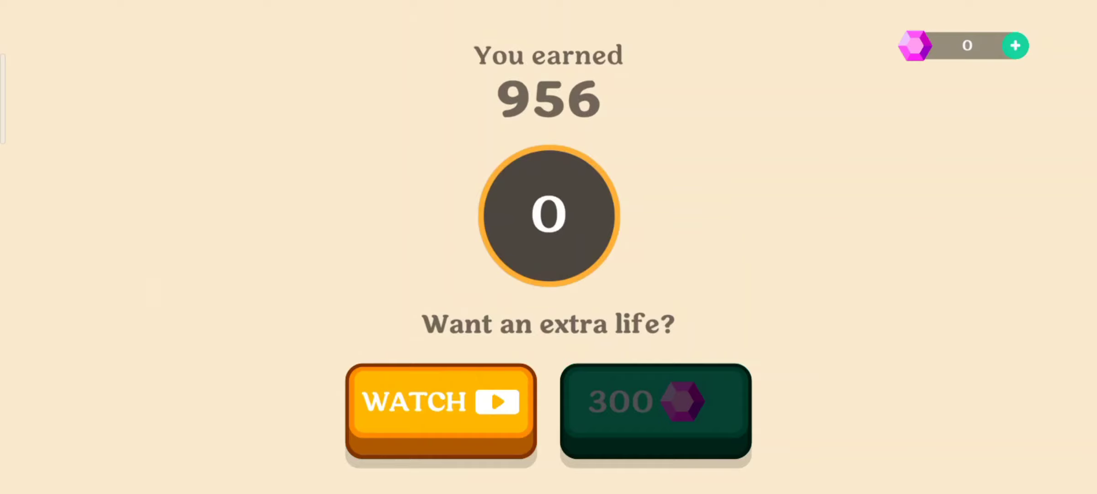
Claim the run's coins, then equip Pillock in the Collection and close it.
click(578, 399)
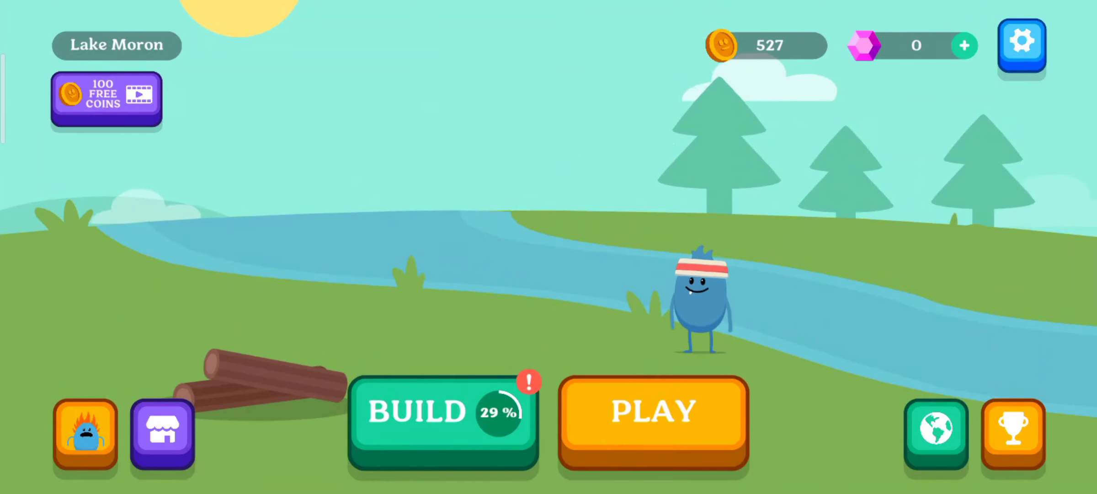
click(85, 434)
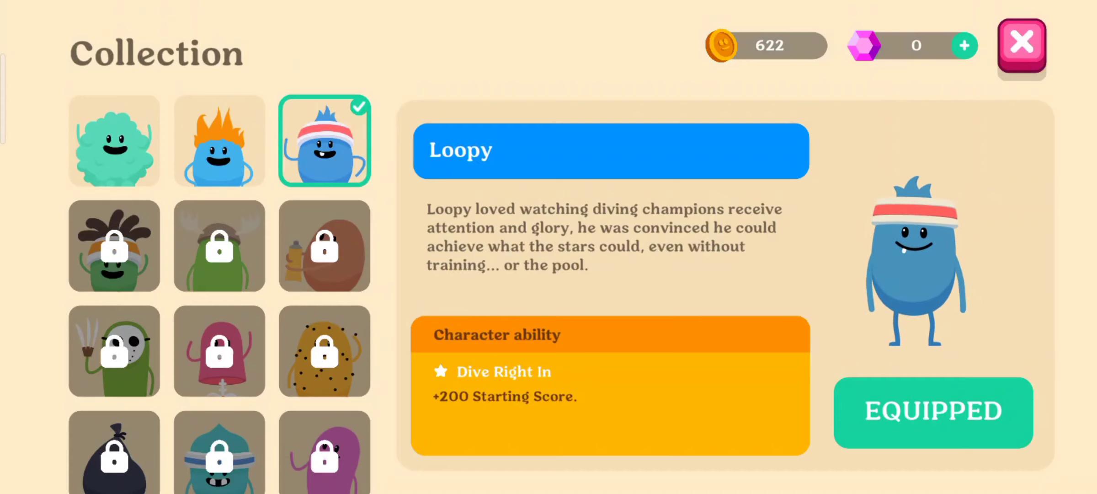
click(114, 140)
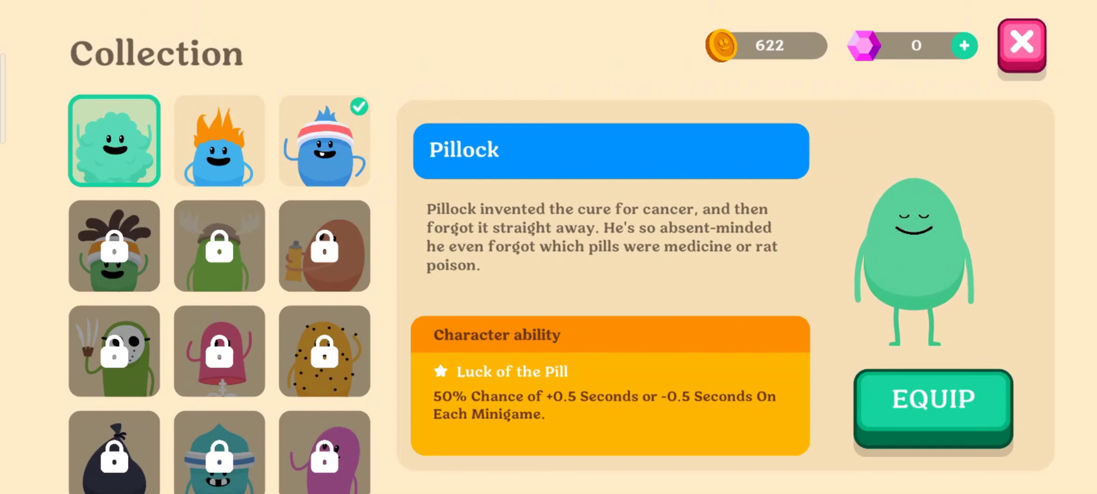
click(931, 401)
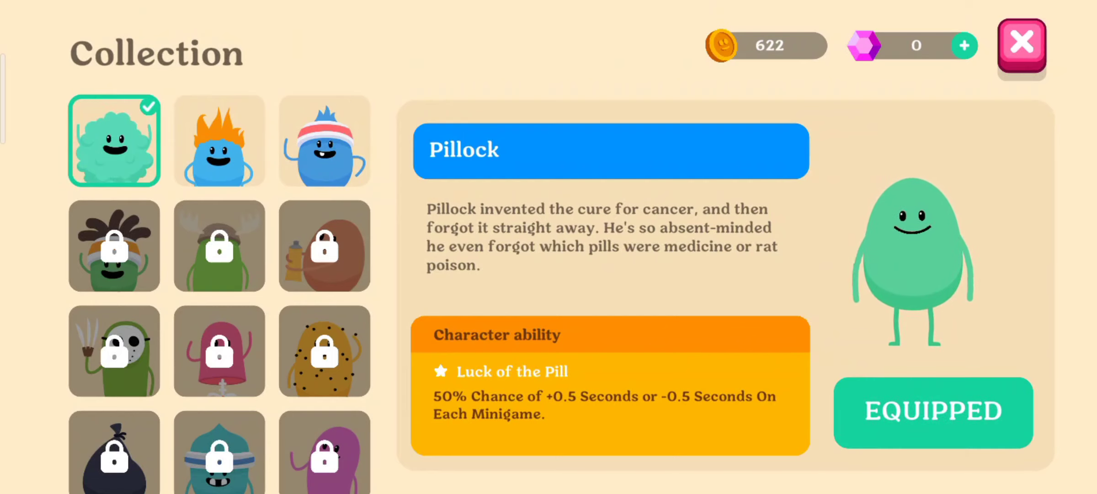
click(1022, 45)
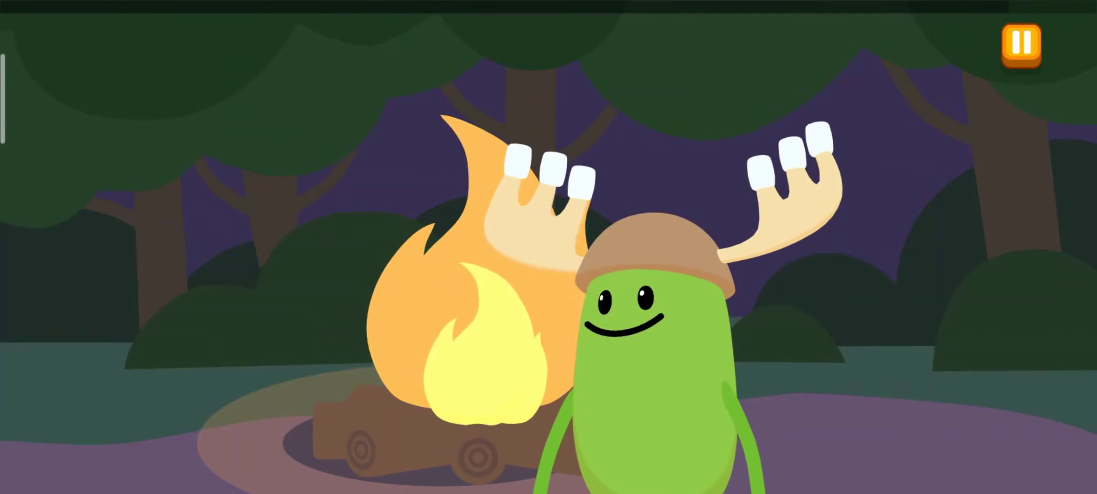
Roast the marshmallows, then view Lake Moron's 86% area progress and close it.
click(535, 262)
drag(535, 262, 489, 455)
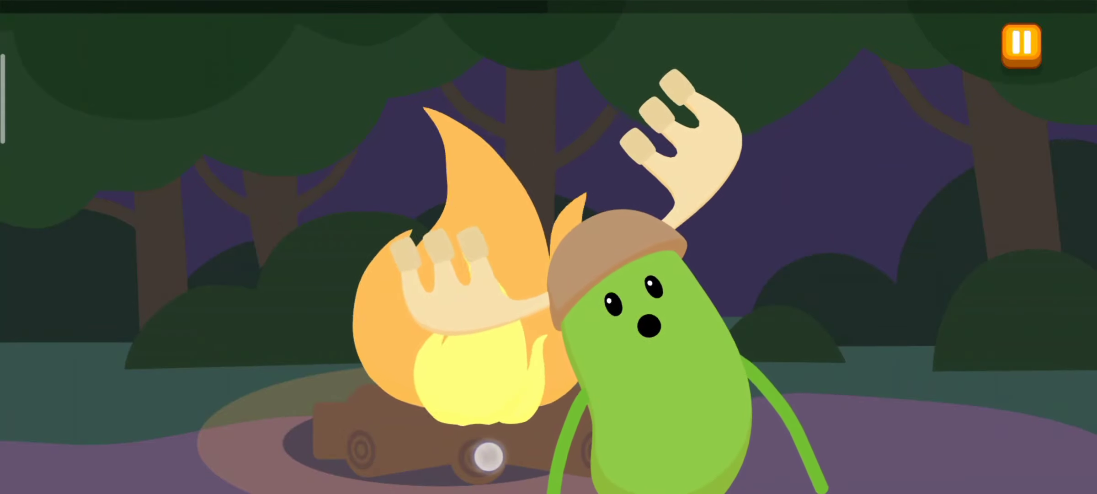
drag(489, 454, 489, 454)
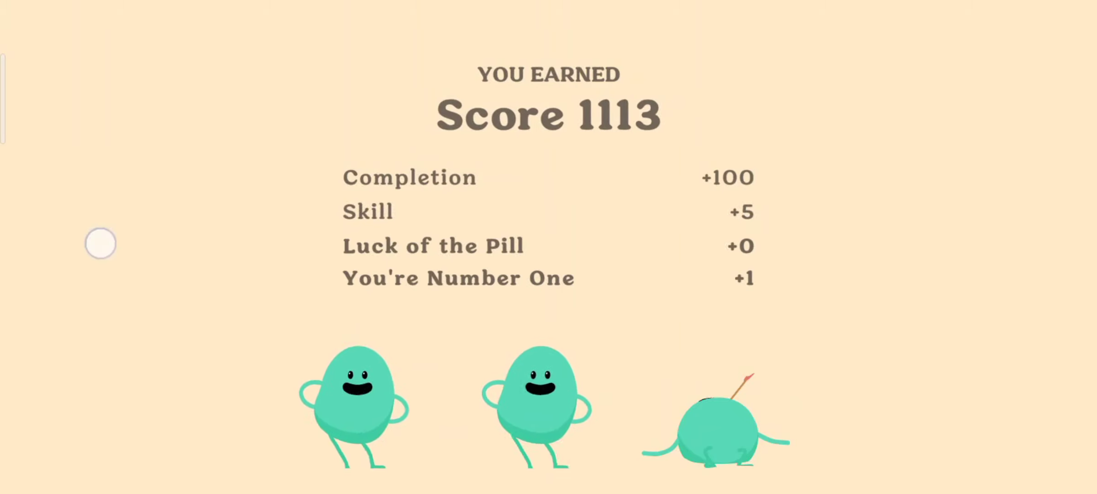
click(86, 235)
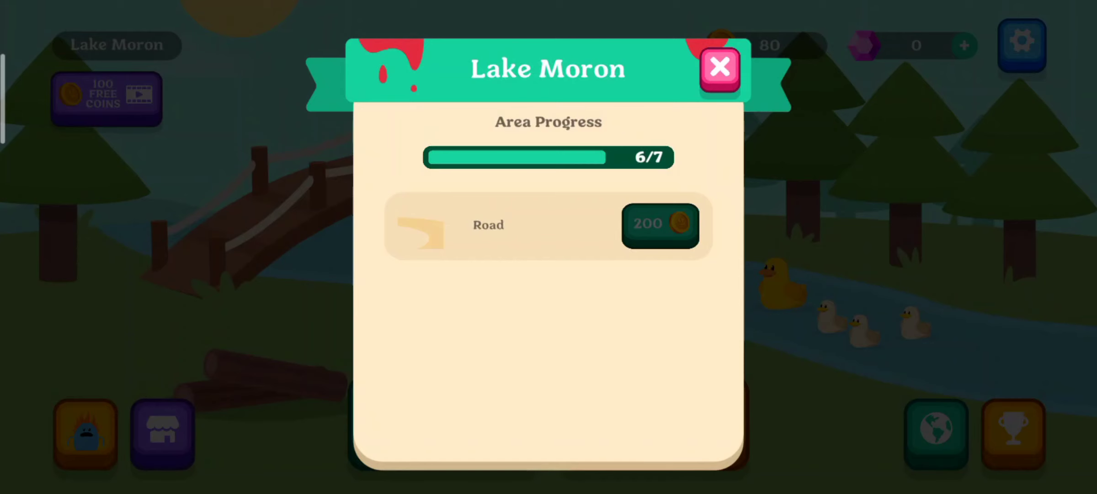
click(721, 70)
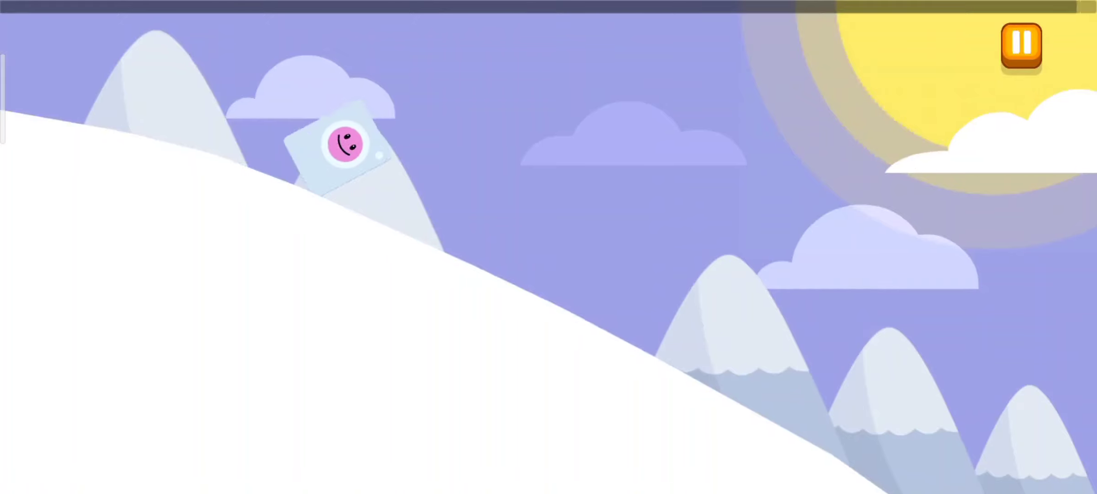
Play the fence-jumping and astronaut-helmet minigames, then claim the 83 coins earned.
click(466, 296)
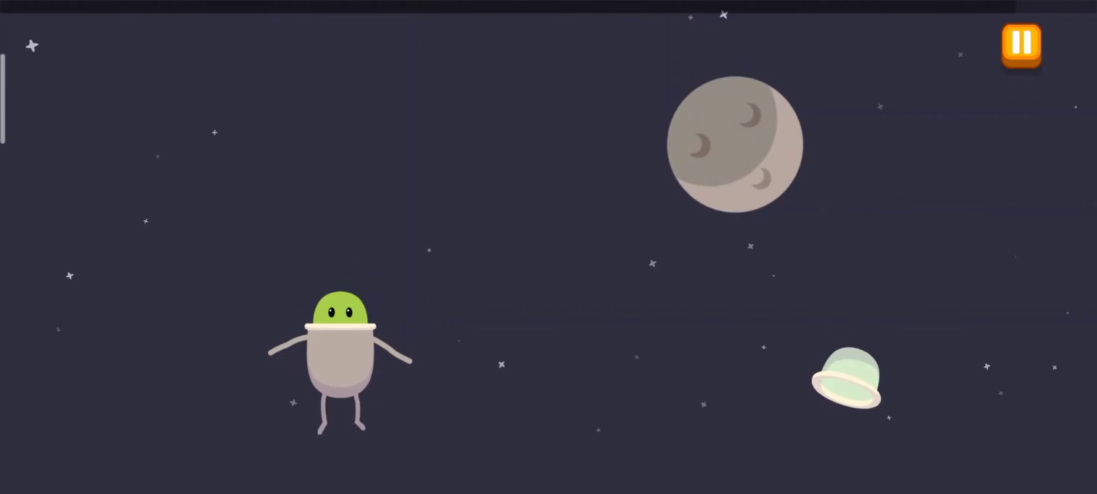
drag(340, 360, 871, 350)
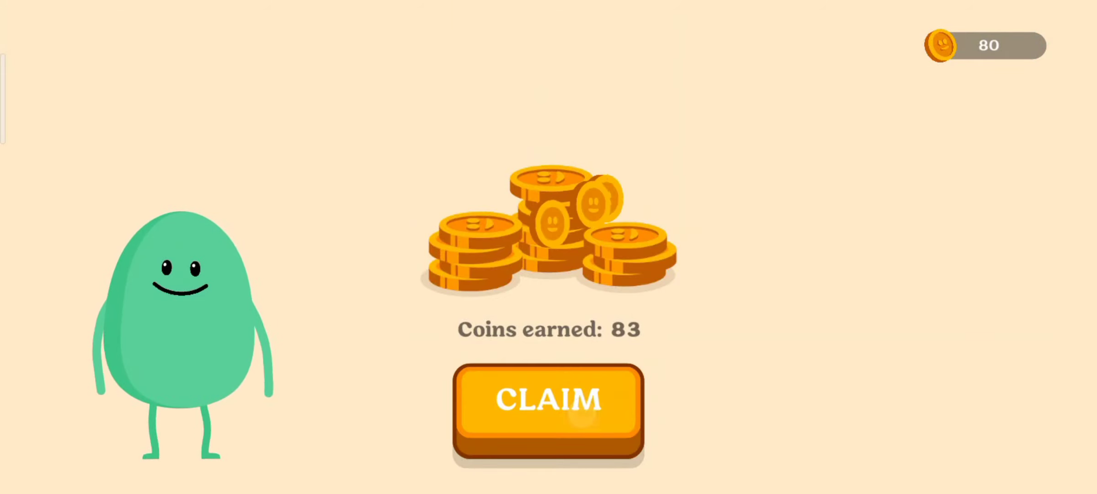
click(581, 418)
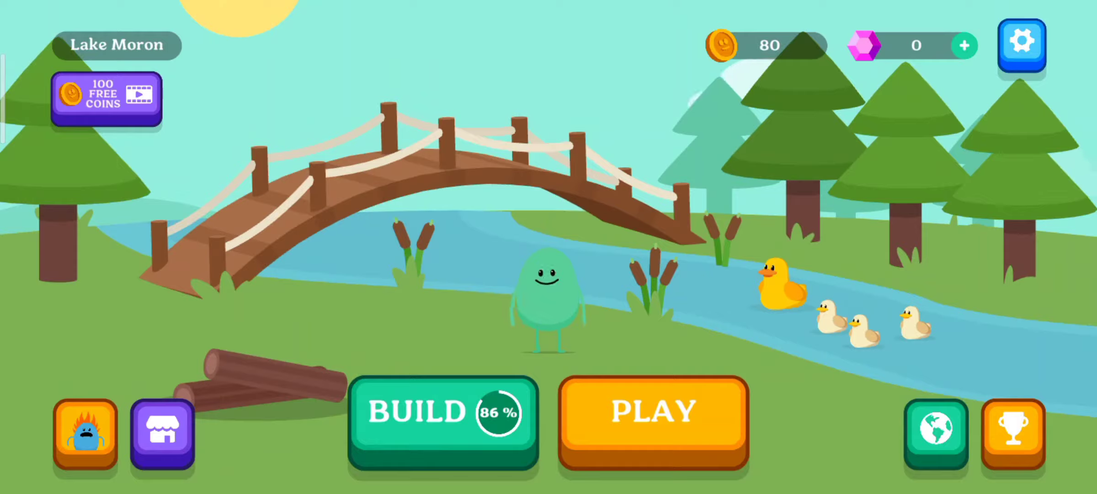
click(658, 415)
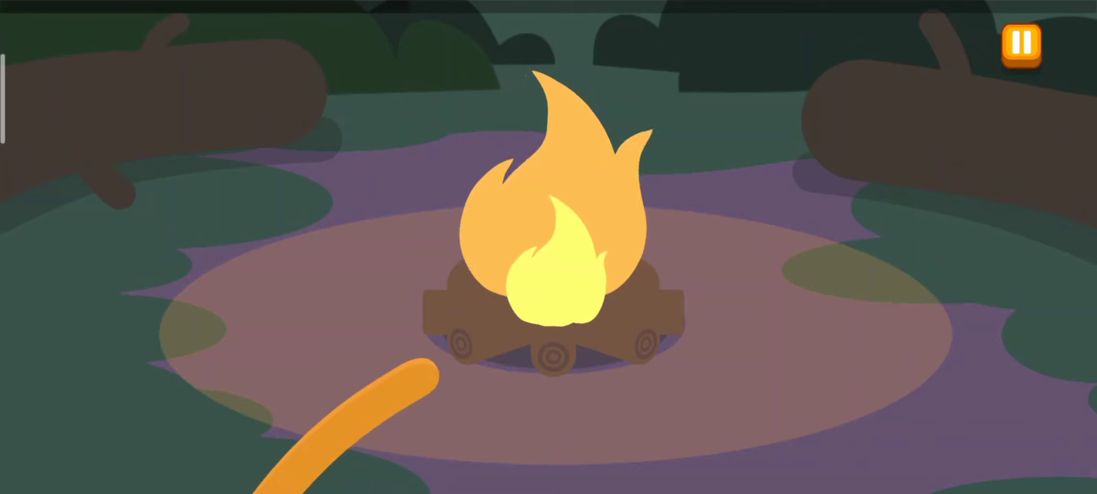
Pull the roasting stick from the fire and play on to score 1012.
drag(403, 387, 257, 489)
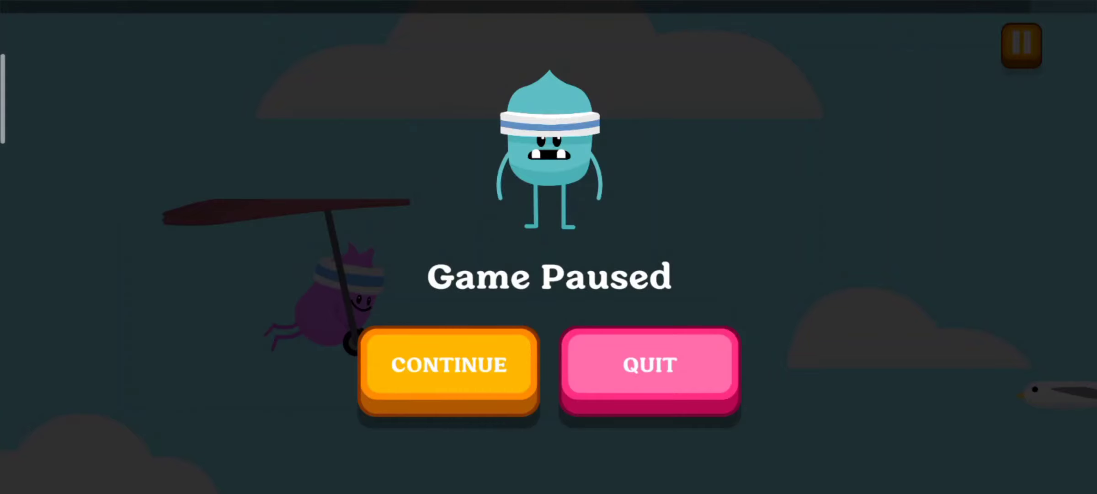
Resume play, pump the red balloon, and bat away two pitched grenades.
click(421, 381)
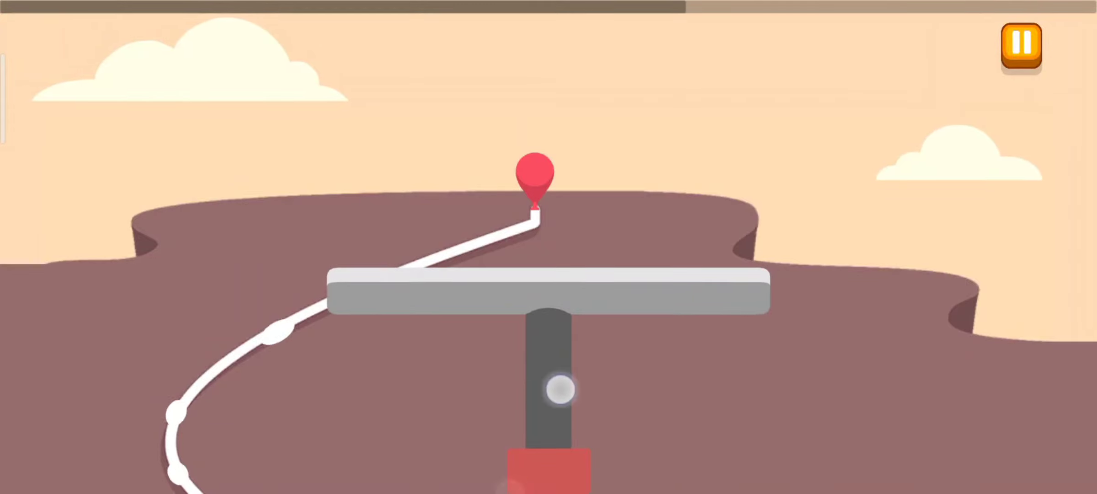
mouse_move(560, 389)
mouse_down()
mouse_move(537, 486)
mouse_move(585, 275)
mouse_move(545, 409)
mouse_move(568, 357)
mouse_move(573, 392)
mouse_up()
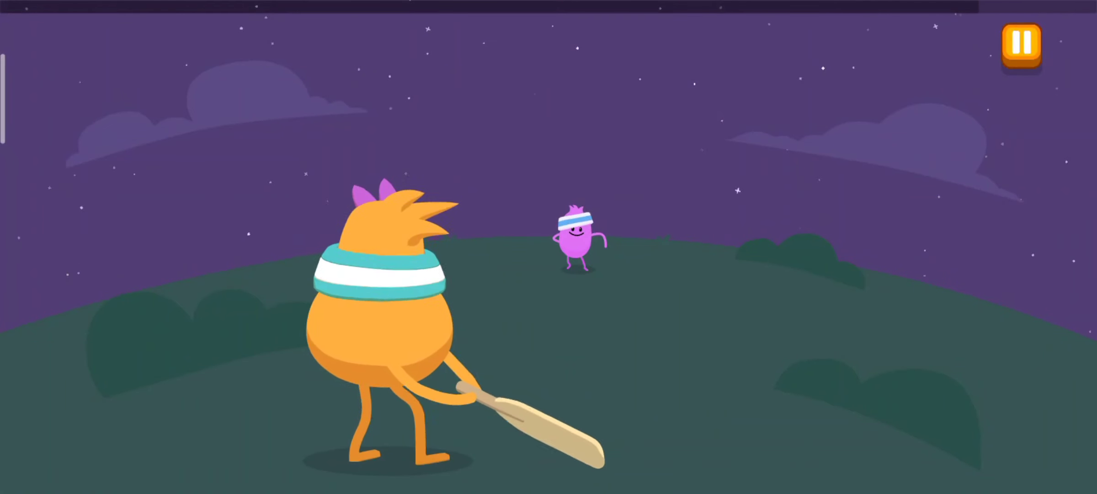
click(548, 257)
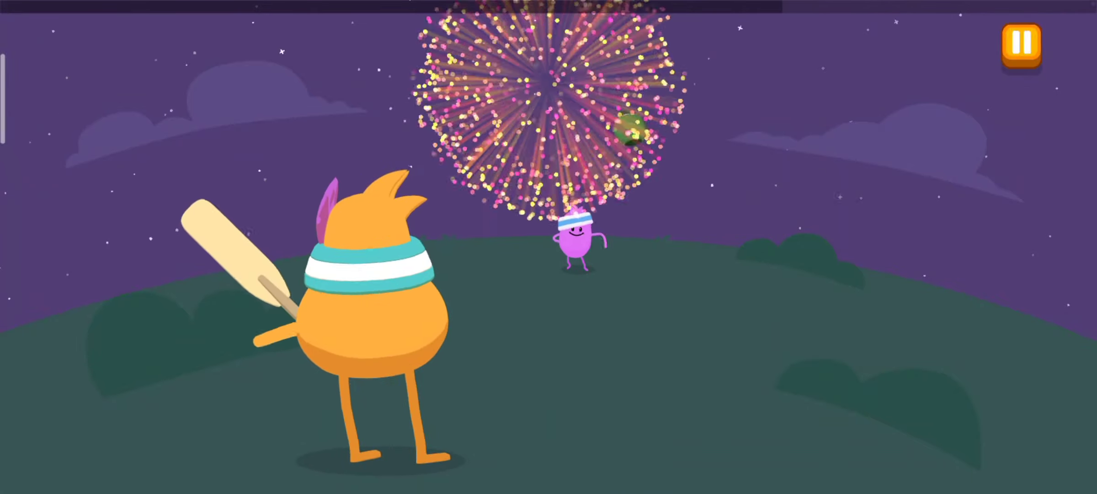
click(549, 258)
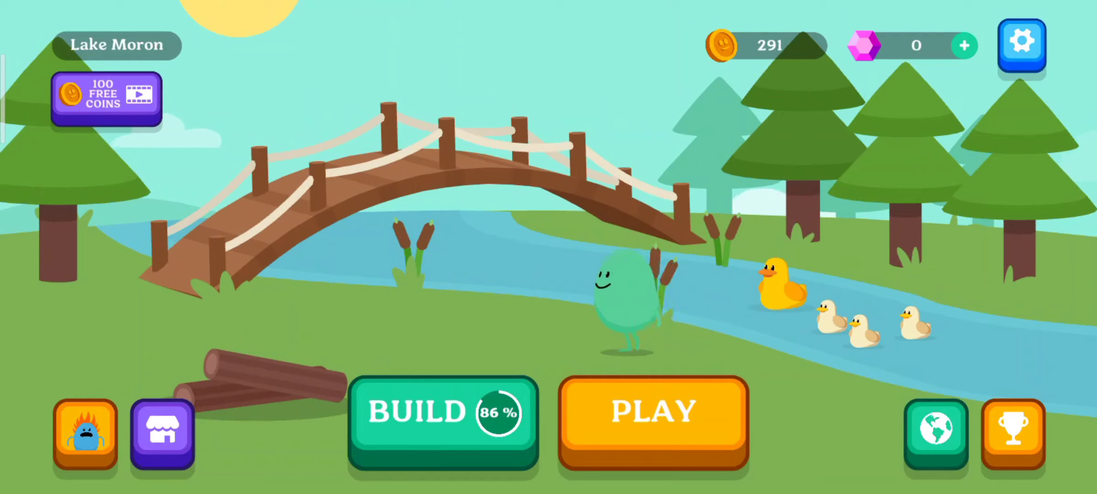
Check in the Collection that Pillock is equipped, then close it.
click(85, 434)
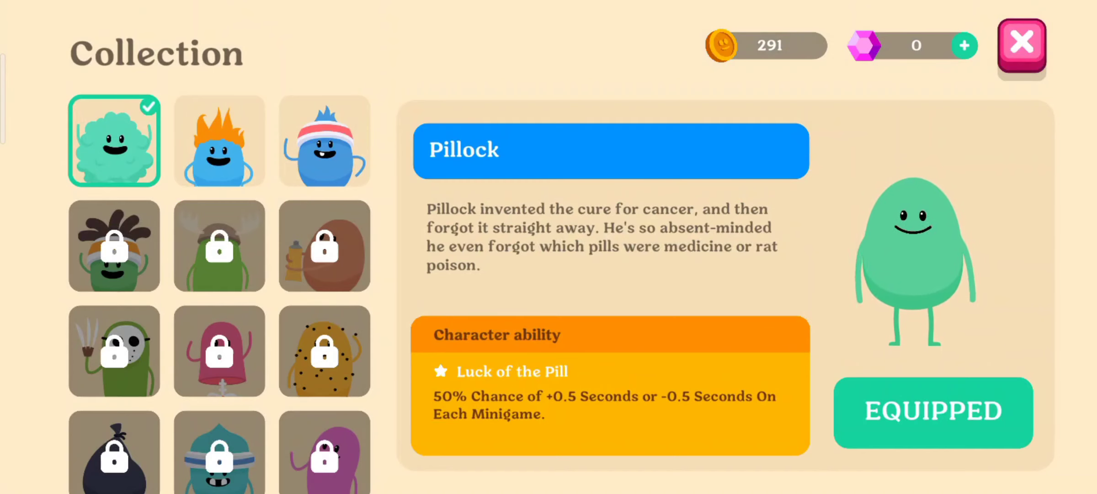
click(1021, 45)
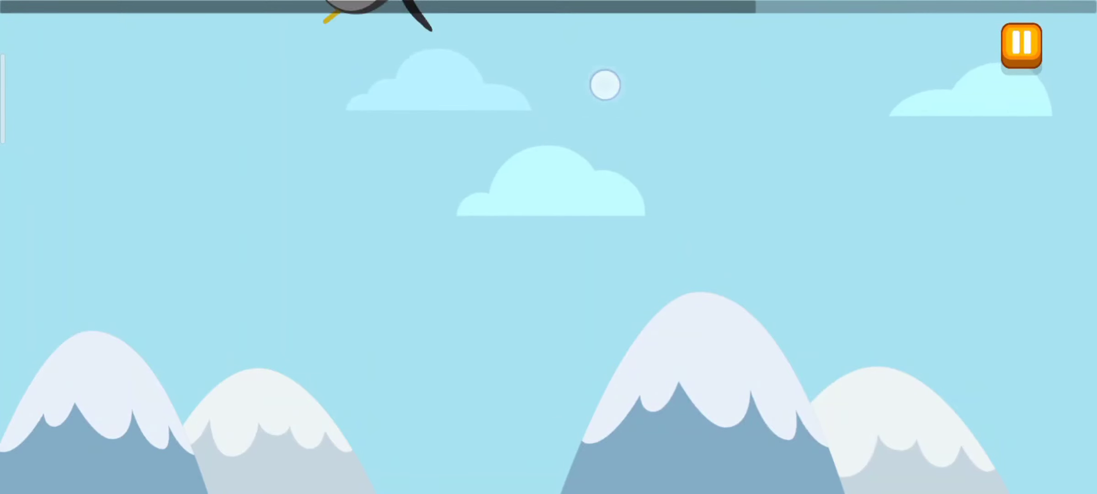
Keep the penguin flying upward with repeated flaps.
click(300, 309)
click(150, 168)
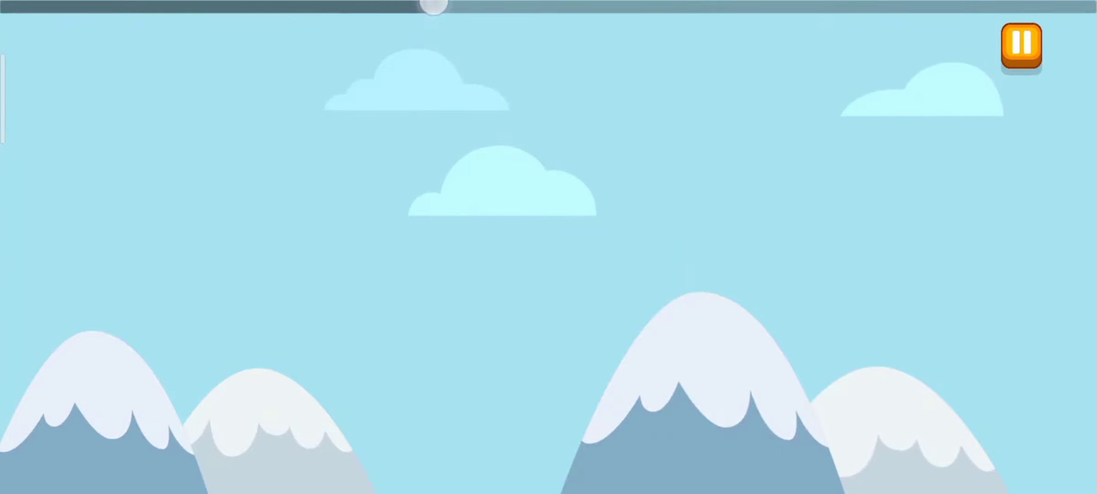
click(372, 206)
click(356, 84)
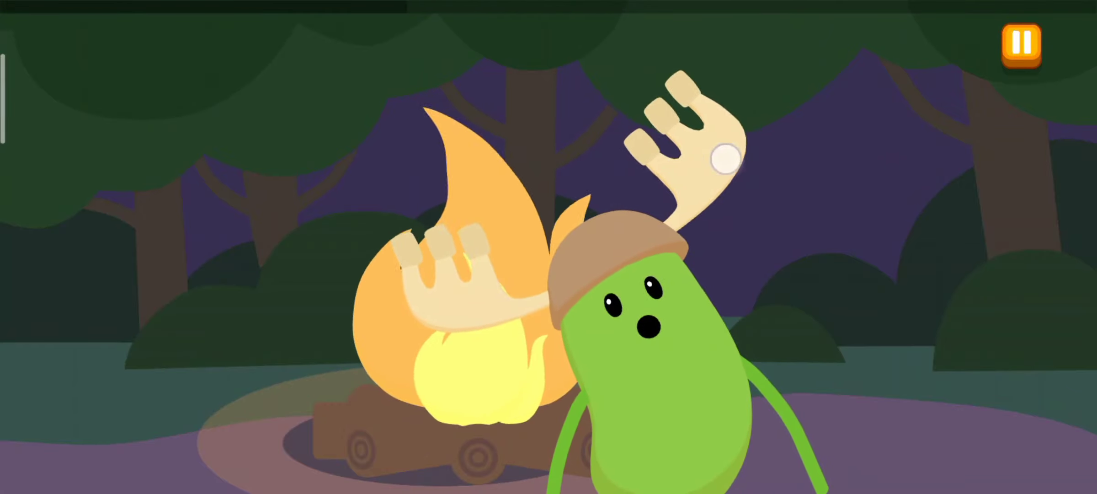
Work the antler forks in the fire and keep the runner moving forward.
click(478, 331)
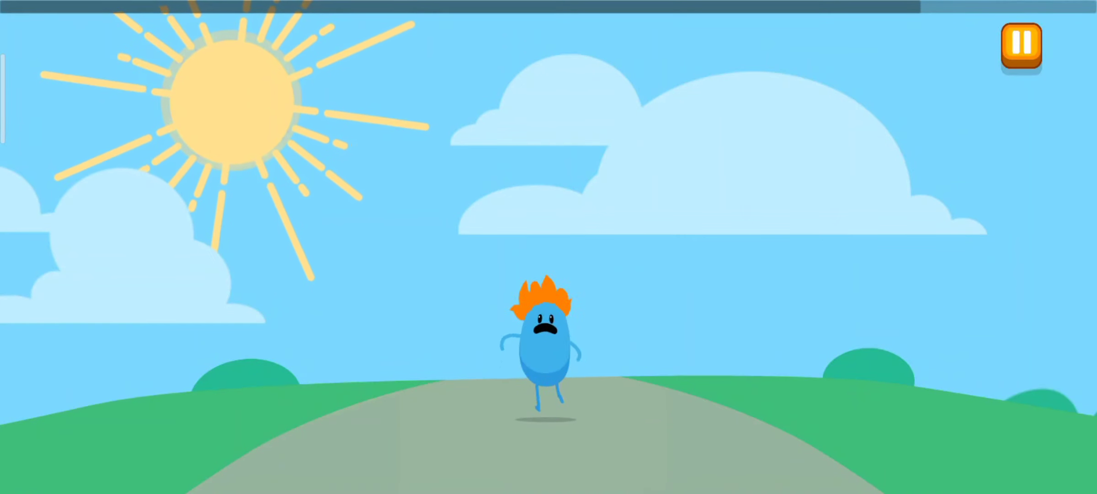
click(404, 417)
click(502, 326)
click(344, 311)
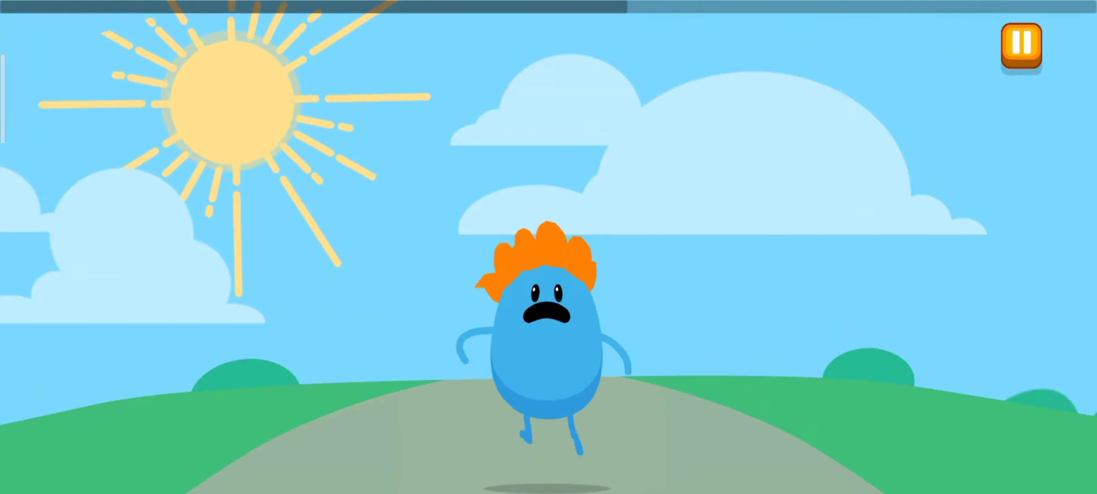